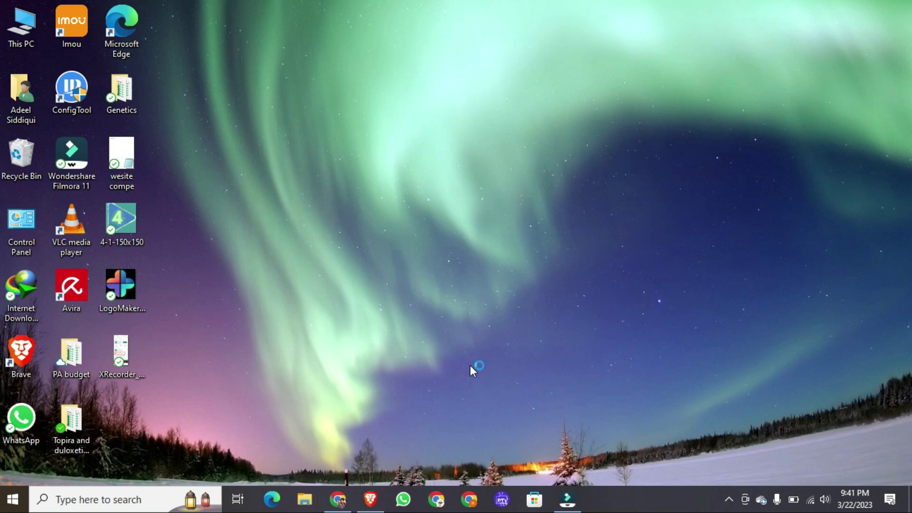
Switch to Chrome, open the Google homepage and search for "google account".
click(337, 502)
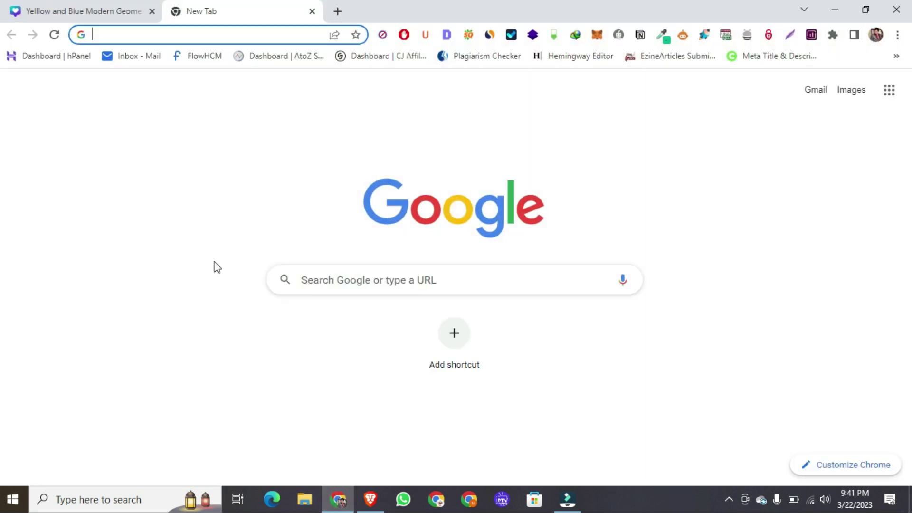
text(goo)
key(Return)
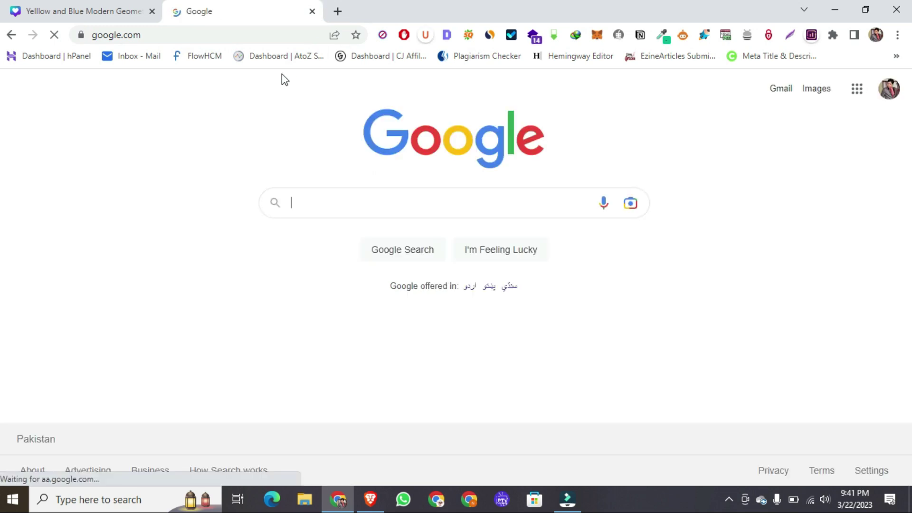
text(google account)
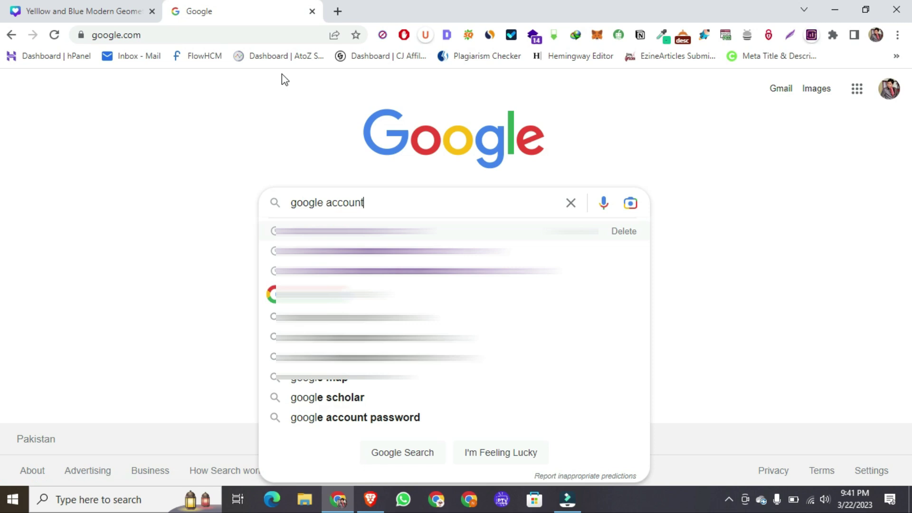
key(Return)
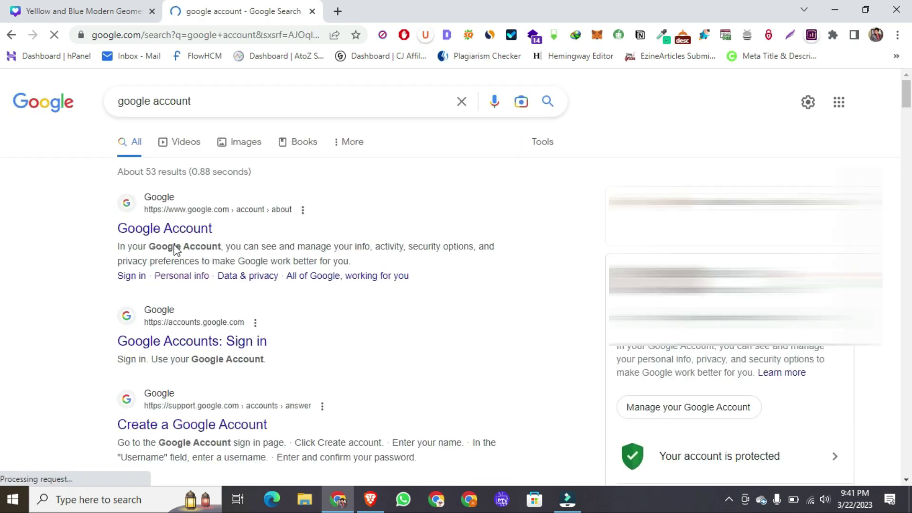
Open the management page of the signed-in Google Account from the search results page.
click(216, 345)
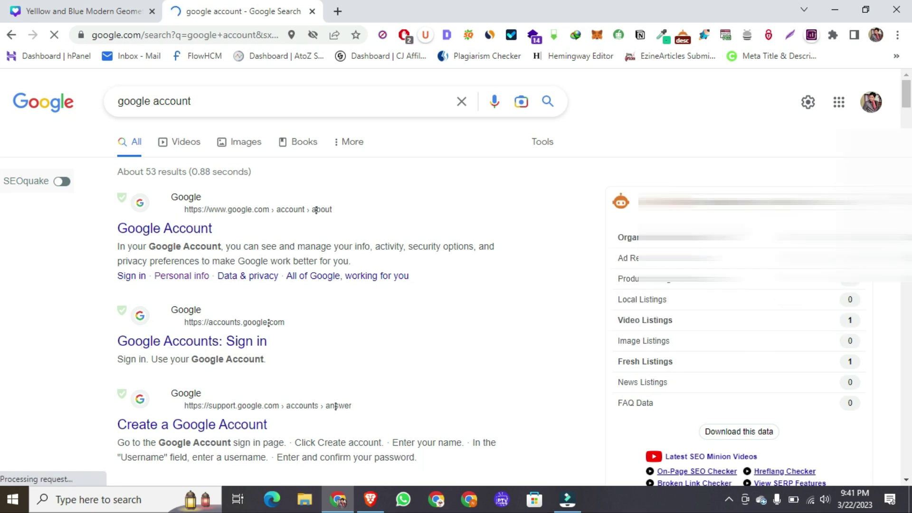
click(873, 102)
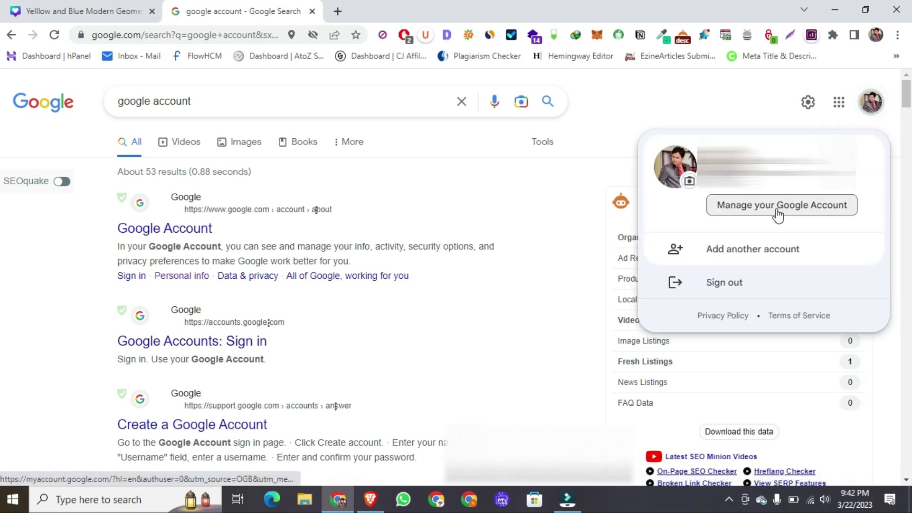
click(778, 215)
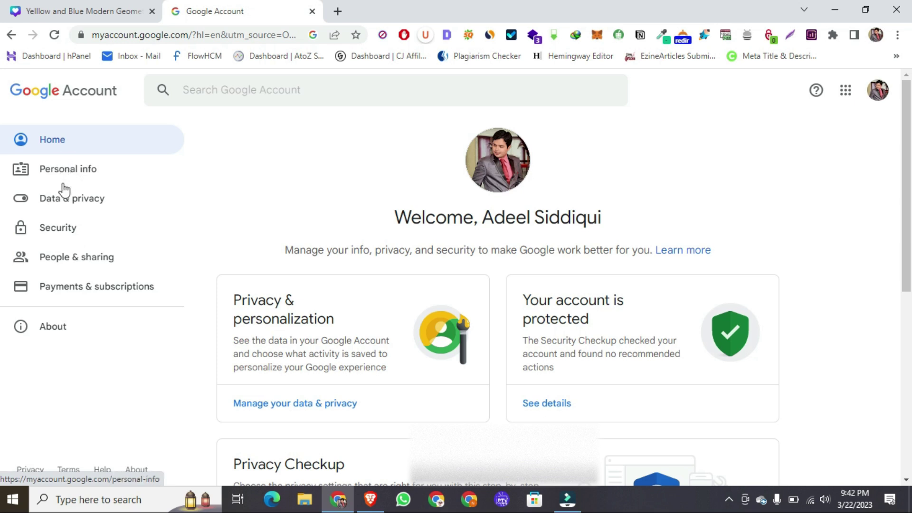
Open the Authenticator app settings within the account's 2-Step Verification security options.
click(57, 232)
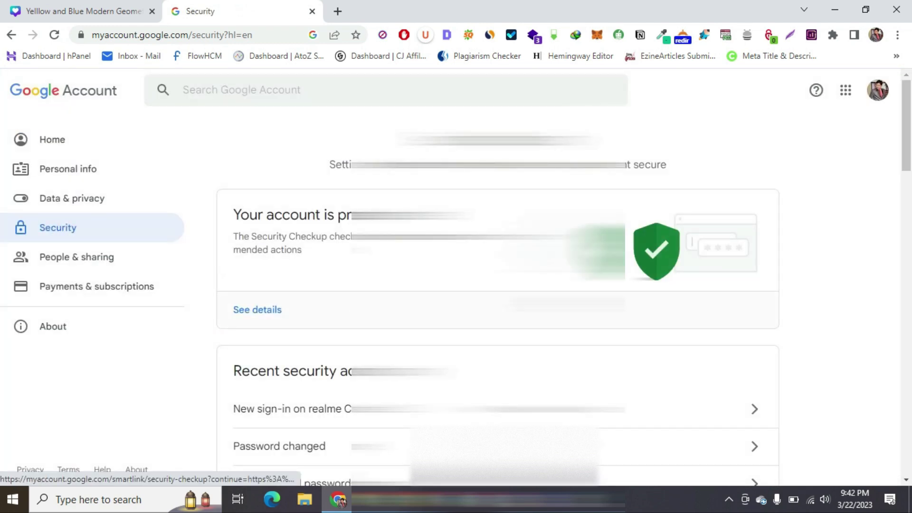
scroll(498, 304, down, 6)
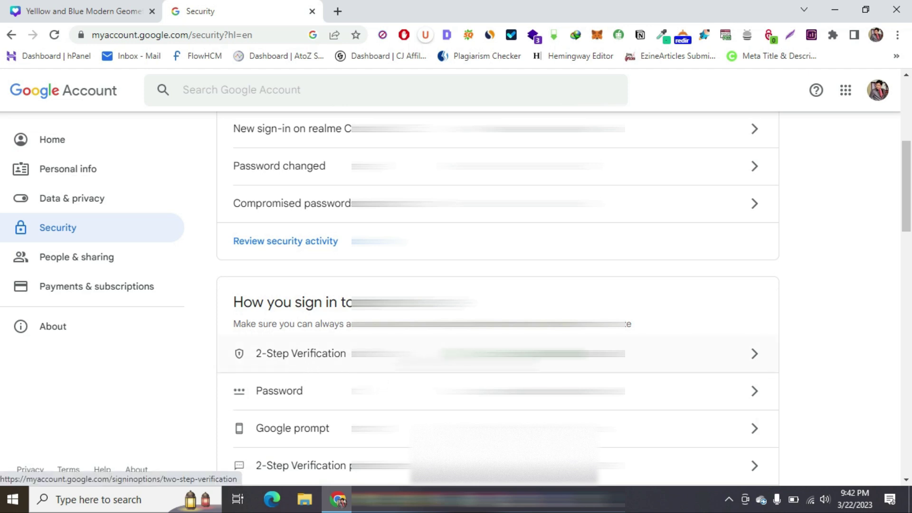
click(666, 356)
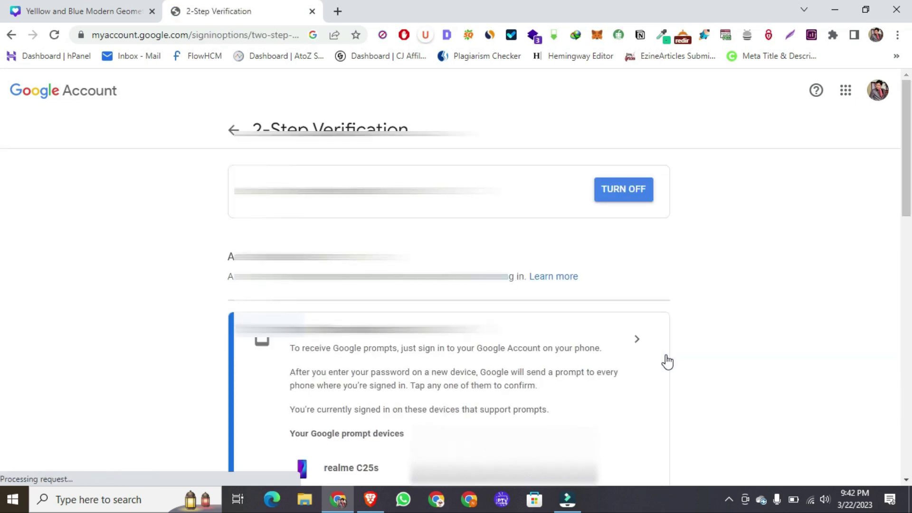
scroll(833, 305, down, 5)
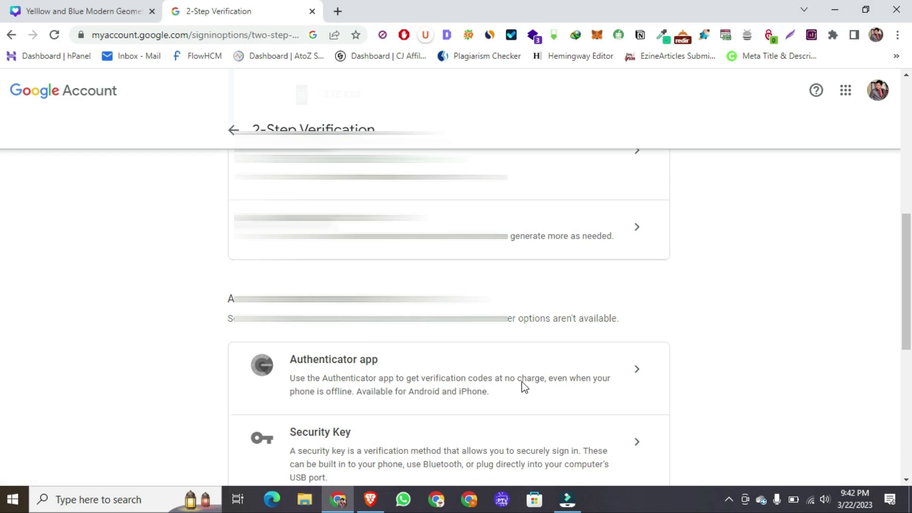
click(627, 382)
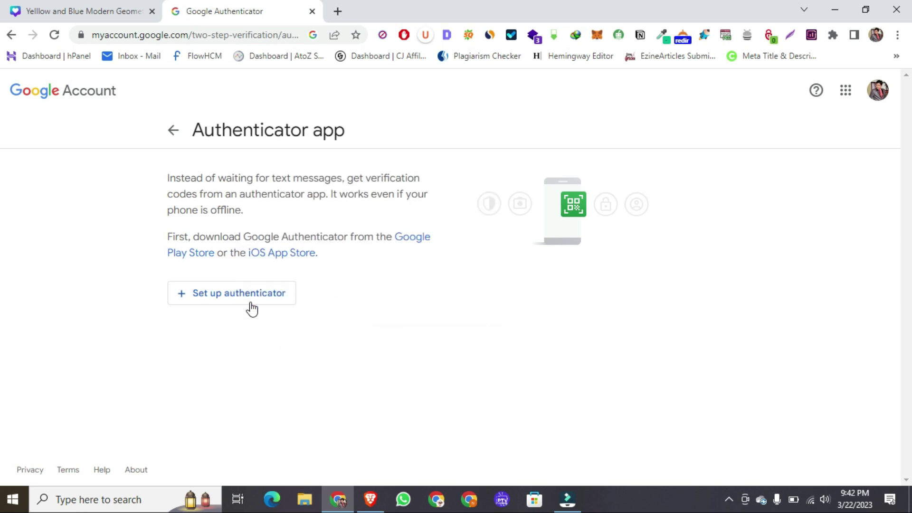
click(195, 306)
click(278, 332)
click(212, 295)
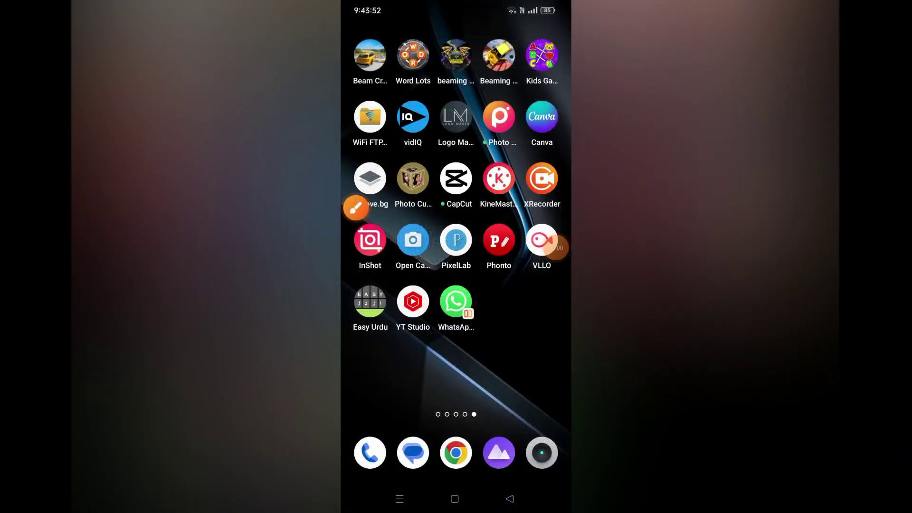
Switch to Google Play on the phone, search for "google authenticator" and install the Google Authenticator app.
drag(380, 237, 532, 237)
click(499, 301)
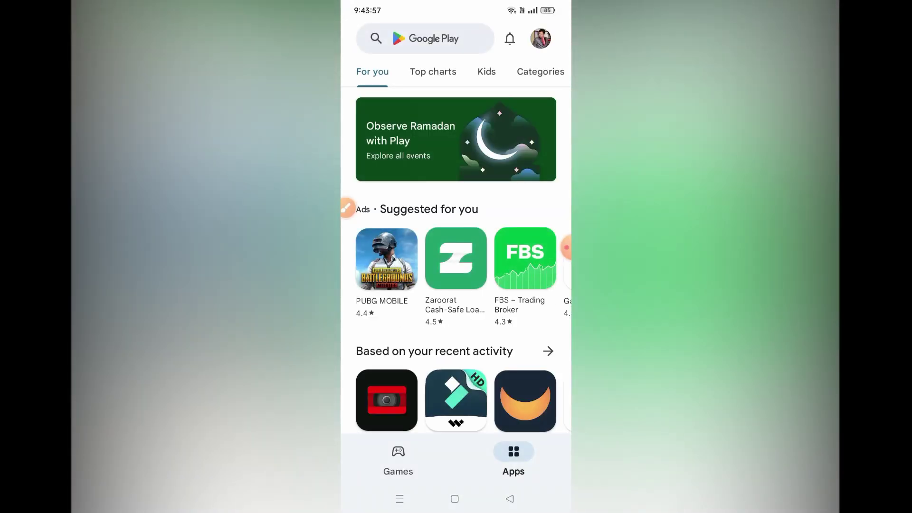
click(425, 39)
text(go)
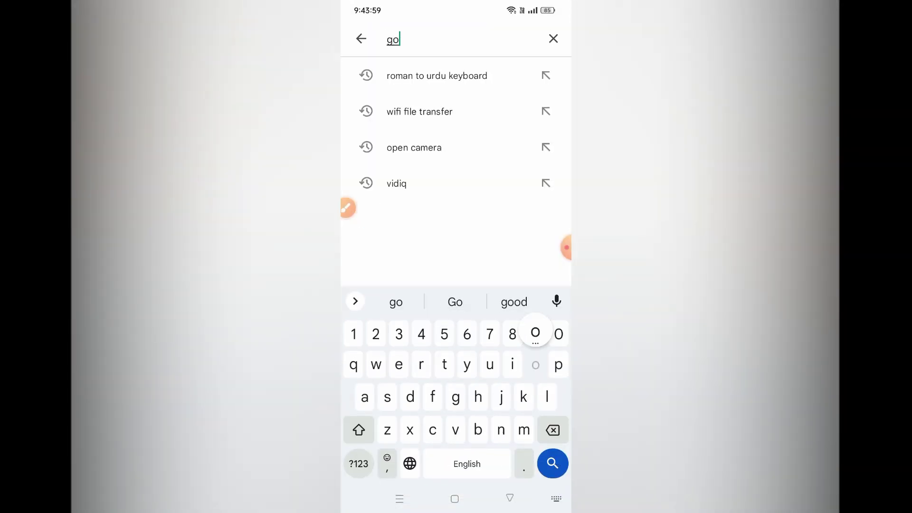
text(ogle au)
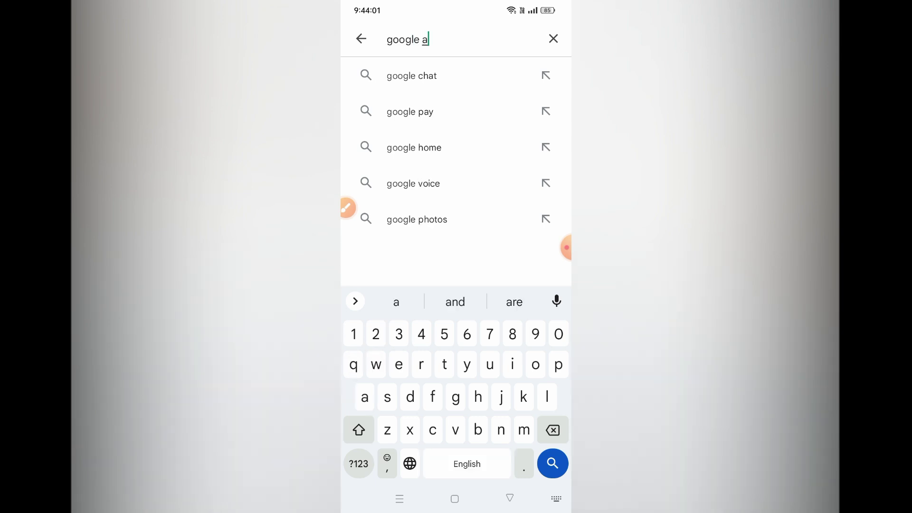
click(419, 76)
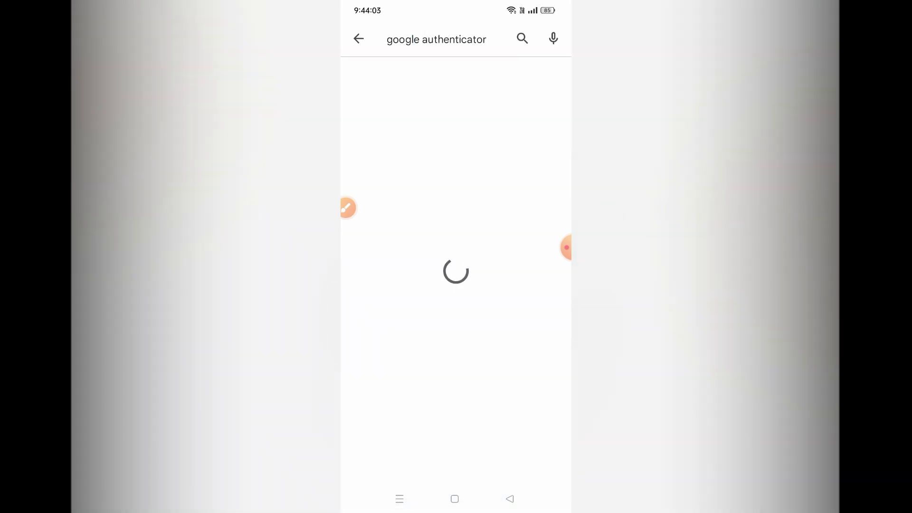
click(511, 85)
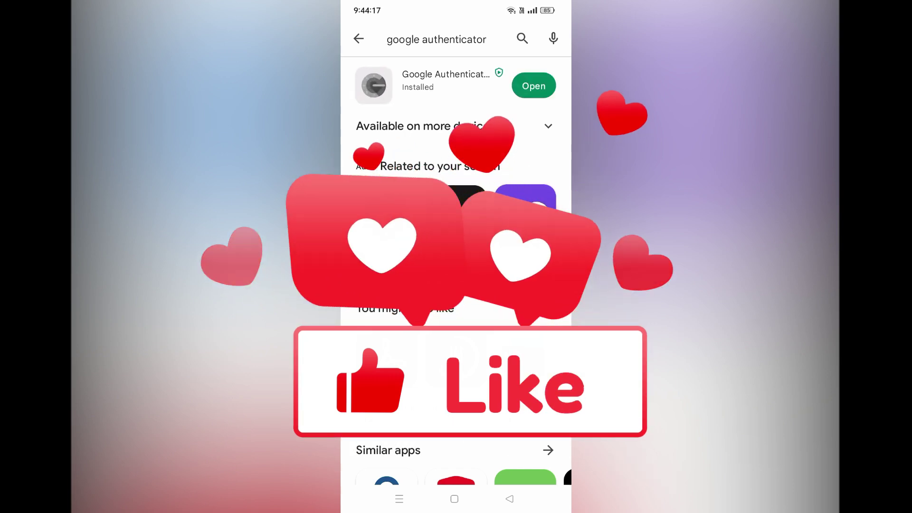
Open Google Authenticator and start scanning a QR code for the first account, allowing camera access while using the app.
click(533, 86)
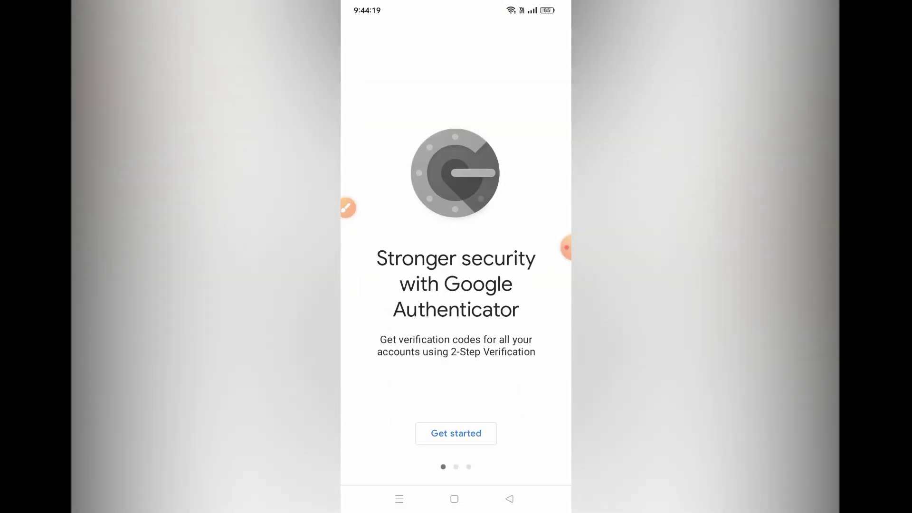
click(456, 433)
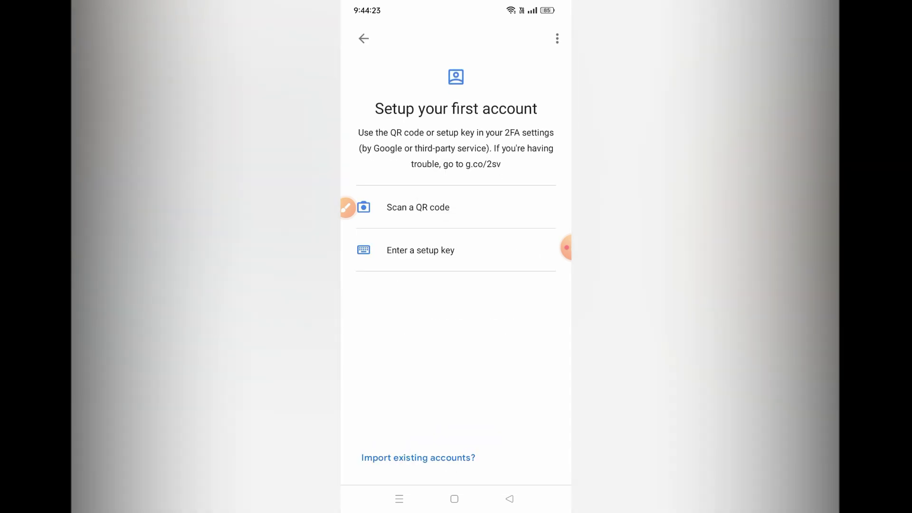
click(418, 207)
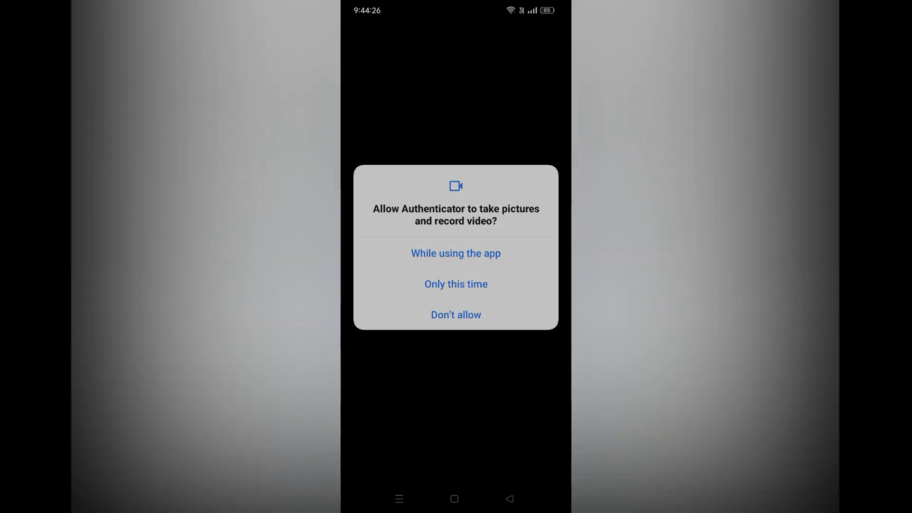
click(456, 253)
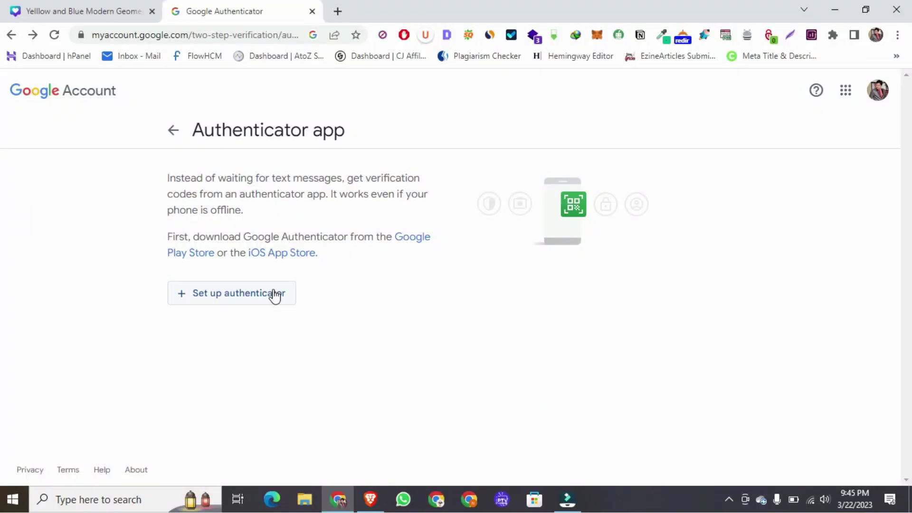
Switch back to Chrome, set up the authenticator via its QR code, verify the 6-digit code from the app, and leave the Authenticator page.
click(273, 292)
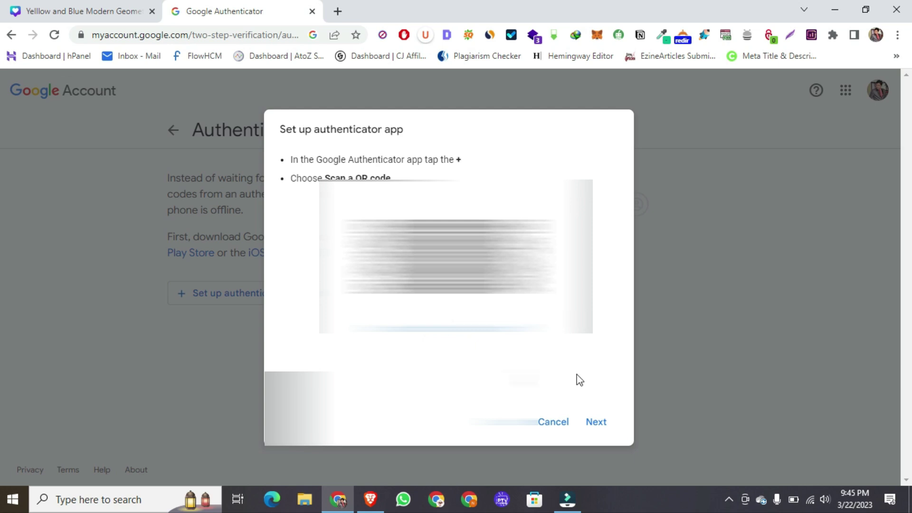
click(599, 424)
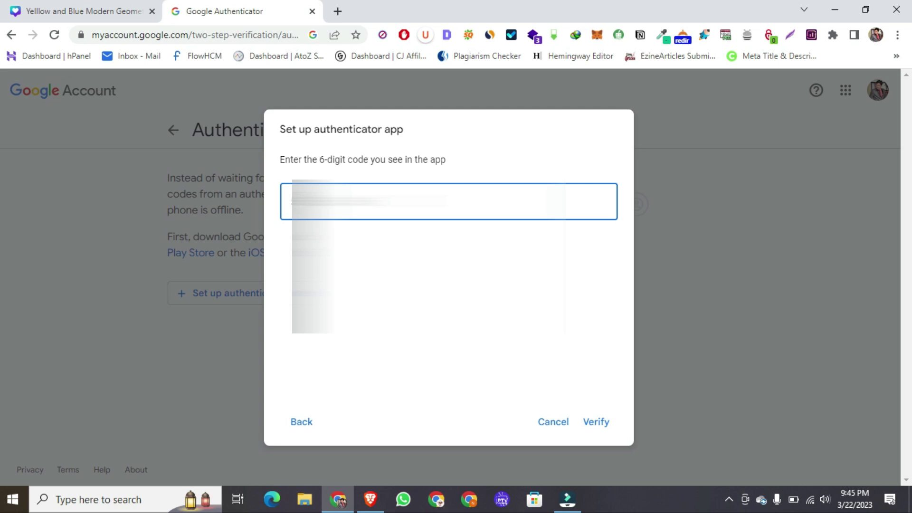
click(599, 424)
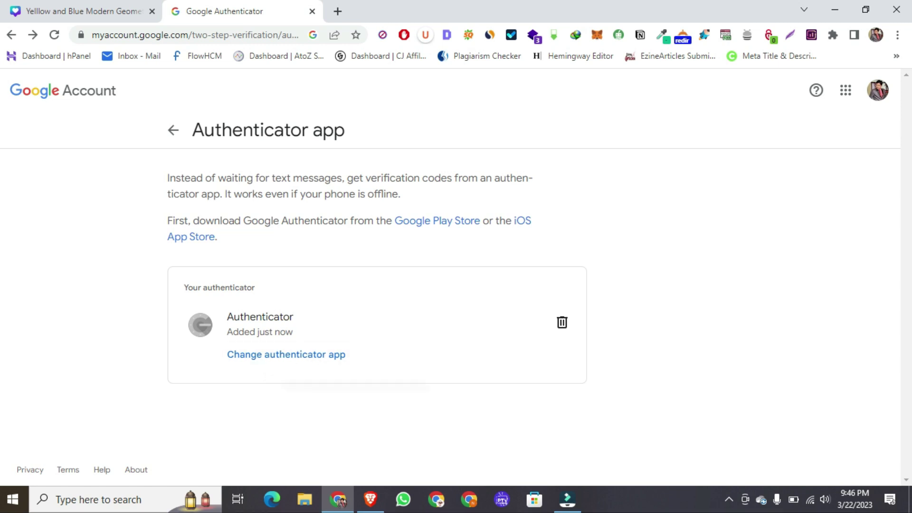
click(556, 421)
click(178, 135)
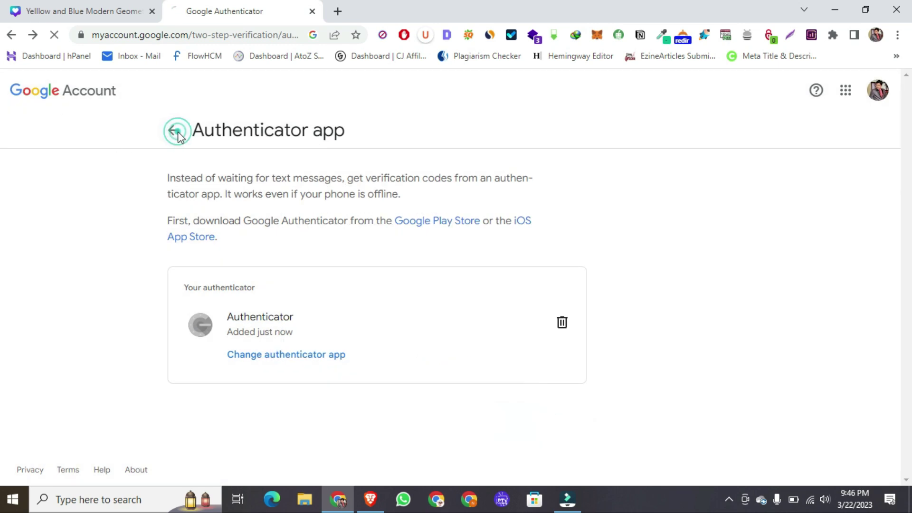